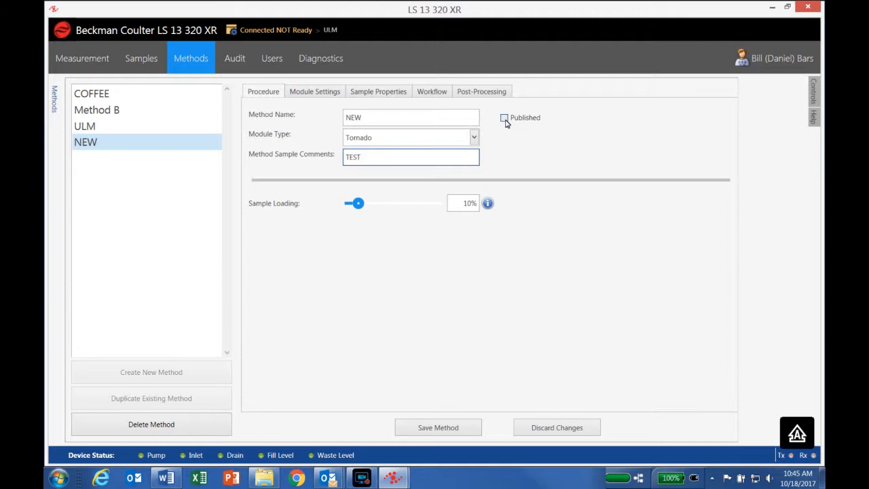
Step: Mark the NEW method as published and set its sample loading to 5%
{"action": "left_click", "coordinate": [504, 119]}
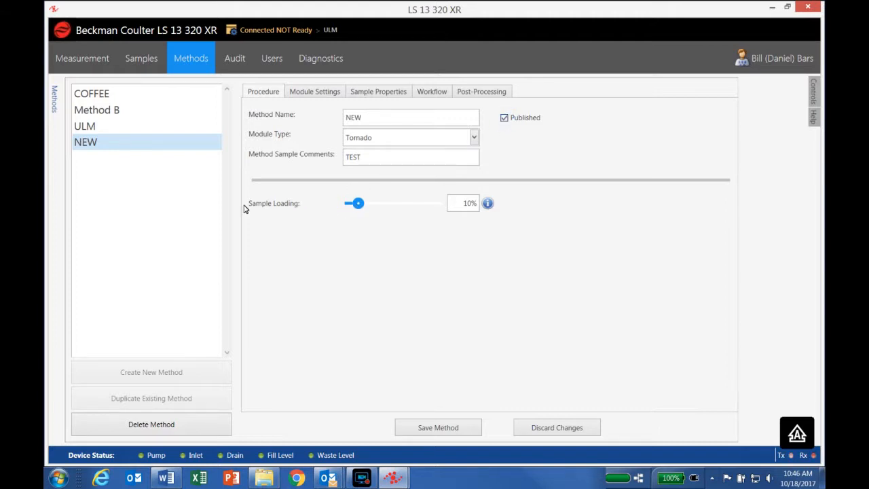
{"action": "left_click", "coordinate": [465, 206]}
{"action": "double_click", "coordinate": [466, 206]}
{"action": "type", "text": "5"}
Step: Review the explanations of the spinner speed, obscuration and vacuum options in the method's module settings
{"action": "left_click", "coordinate": [313, 94]}
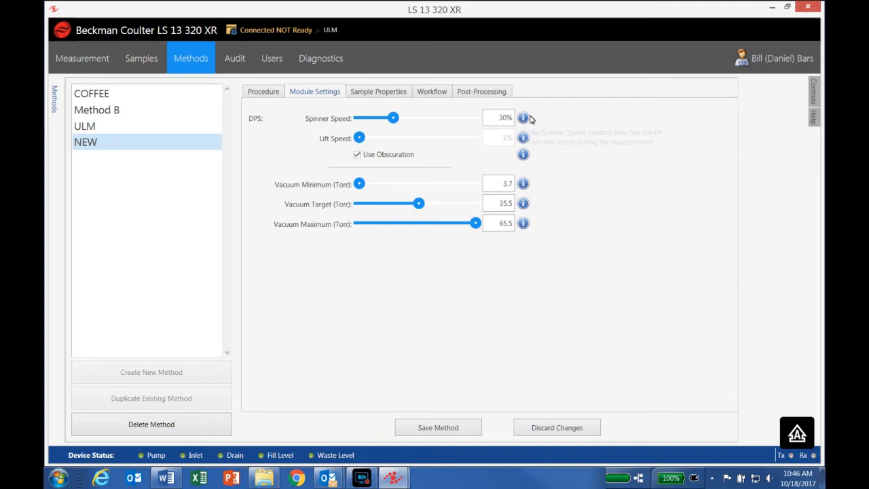
{"action": "mouse_move", "coordinate": [524, 123]}
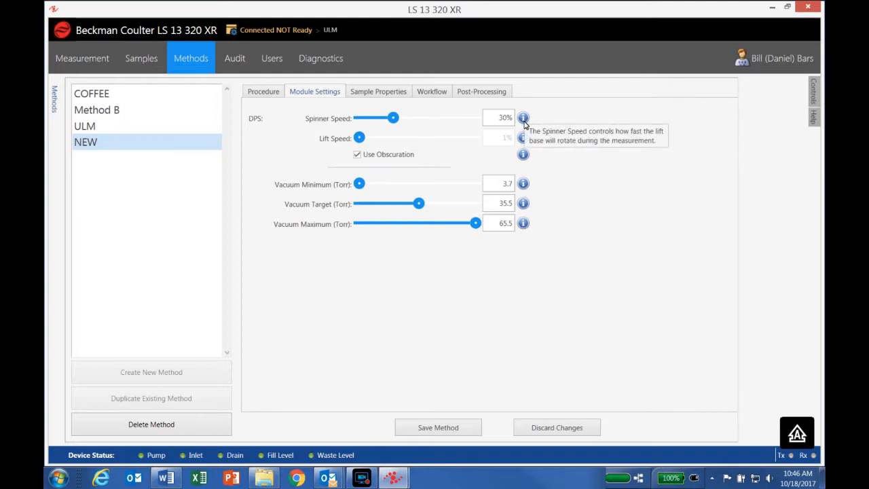
{"action": "mouse_move", "coordinate": [524, 155]}
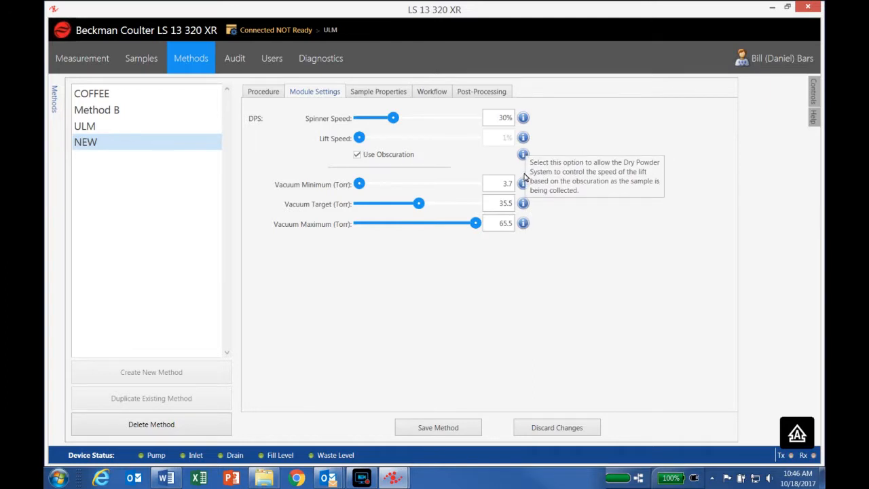
{"action": "mouse_move", "coordinate": [524, 184]}
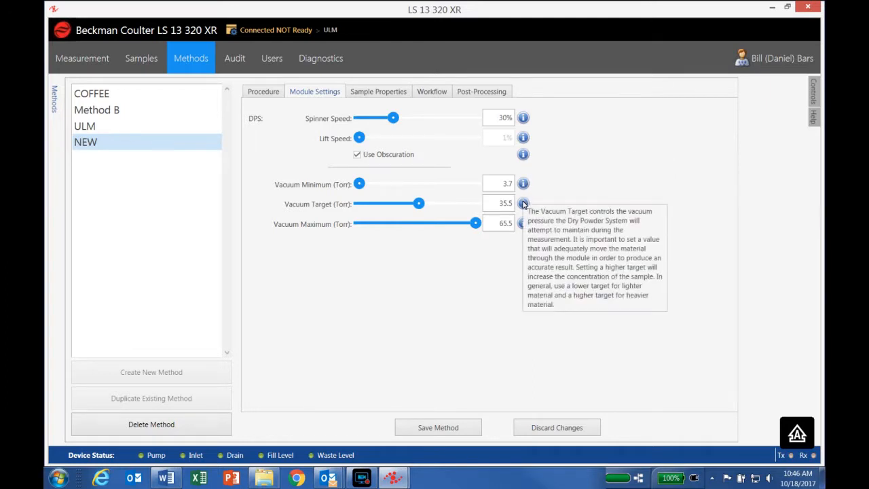
{"action": "mouse_move", "coordinate": [523, 225]}
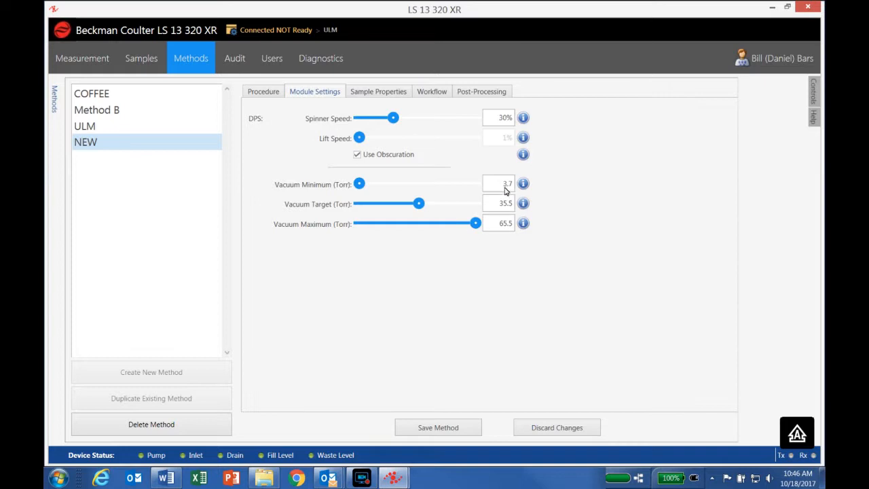
Step: Start a new optical model named NEW in the method's sample properties
{"action": "left_click", "coordinate": [385, 95]}
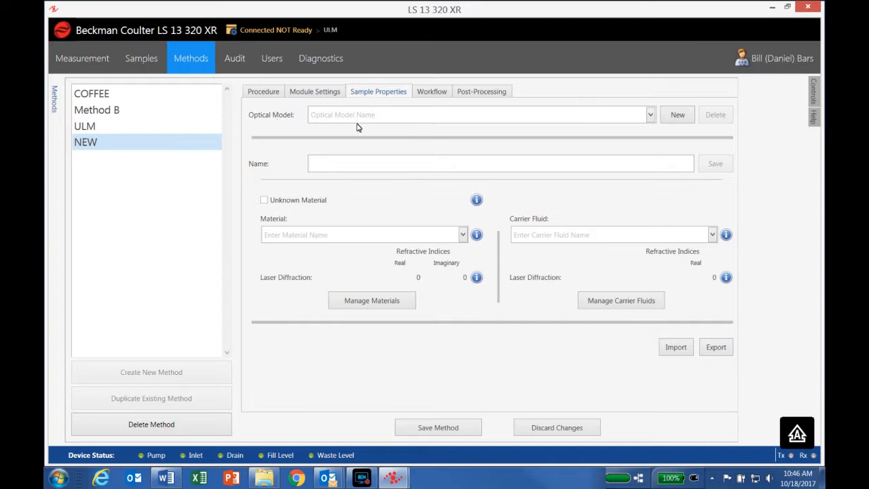
{"action": "left_click", "coordinate": [672, 117]}
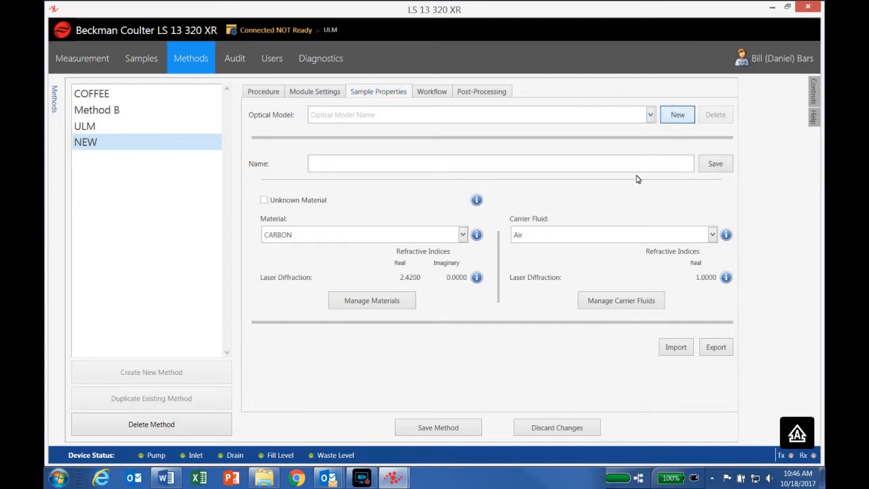
{"action": "left_click", "coordinate": [345, 167]}
{"action": "type", "text": "NEW"}
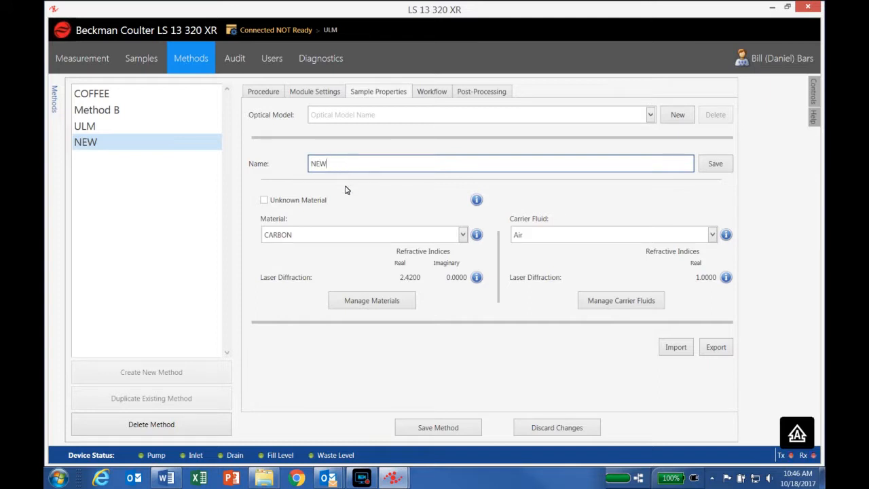
Step: Create and save a material named NEW 1 with a real refractive index of 2.42
{"action": "left_click", "coordinate": [361, 305]}
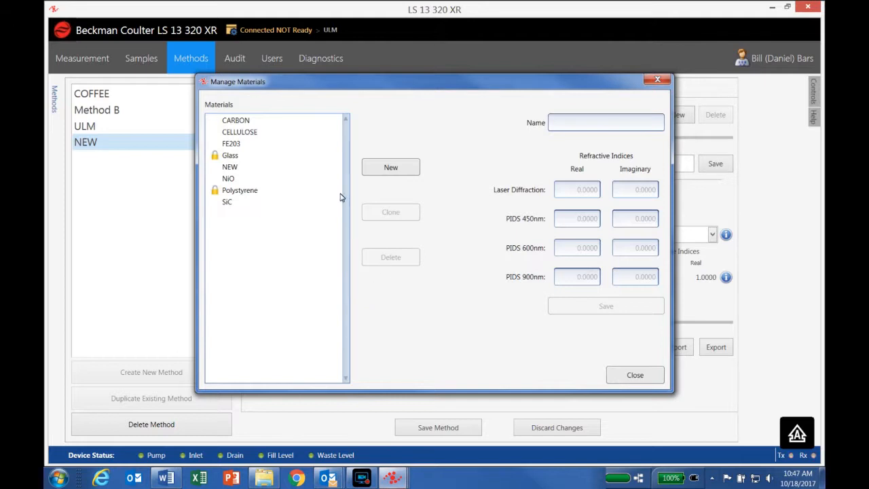
{"action": "left_click", "coordinate": [282, 170]}
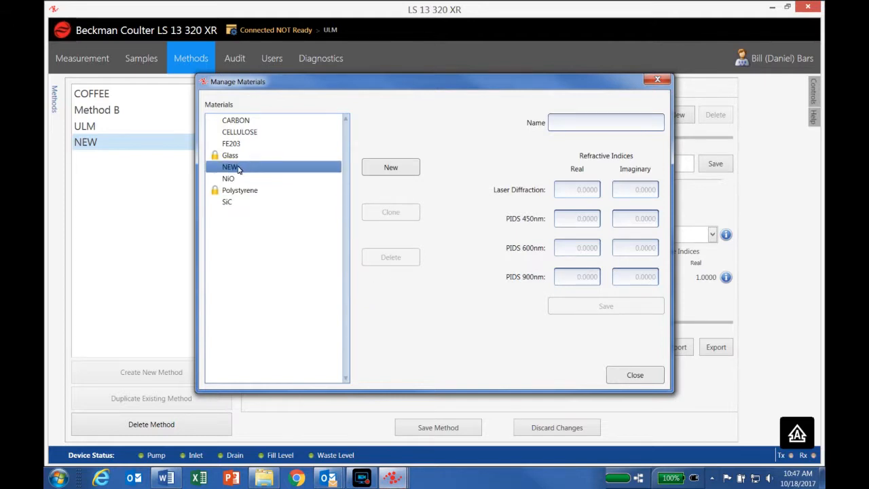
{"action": "left_click", "coordinate": [559, 122]}
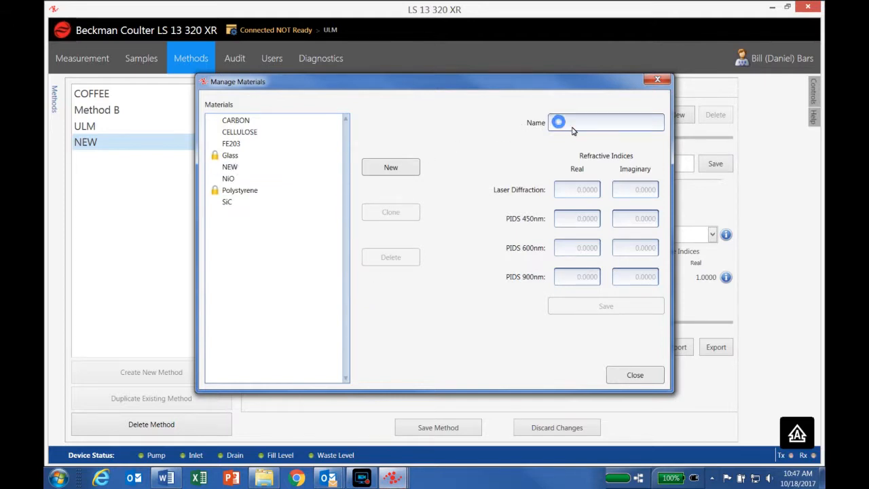
{"action": "left_click", "coordinate": [406, 167]}
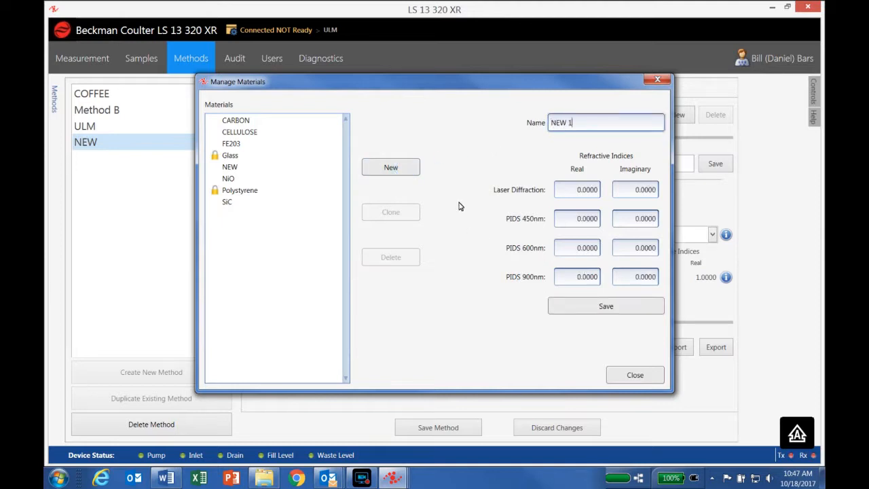
{"action": "left_click", "coordinate": [581, 191]}
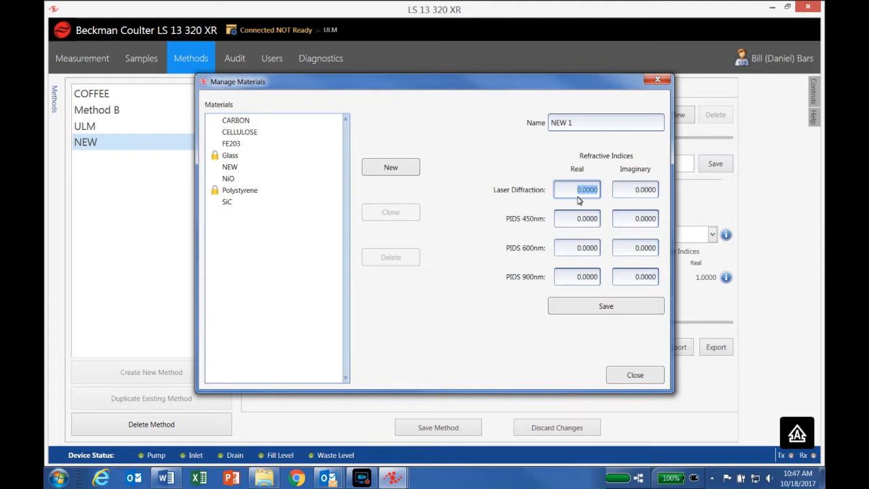
{"action": "type", "text": "2"}
{"action": "left_click", "coordinate": [618, 309]}
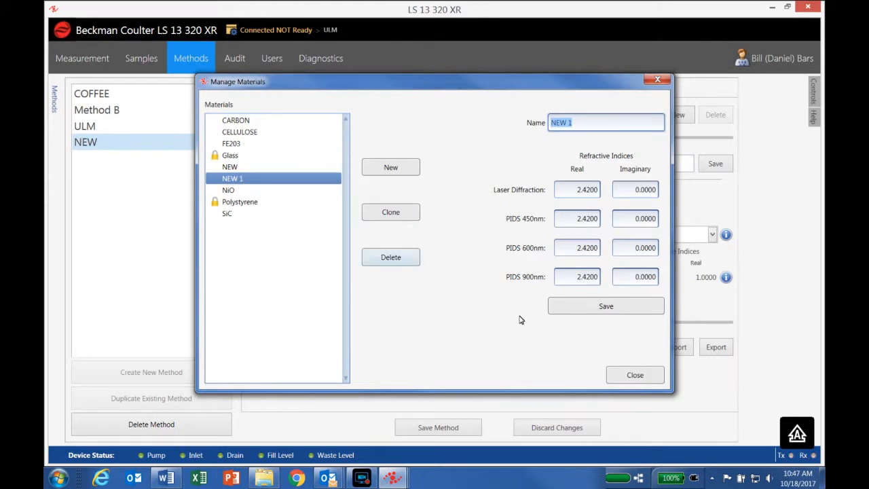
{"action": "left_click", "coordinate": [643, 375]}
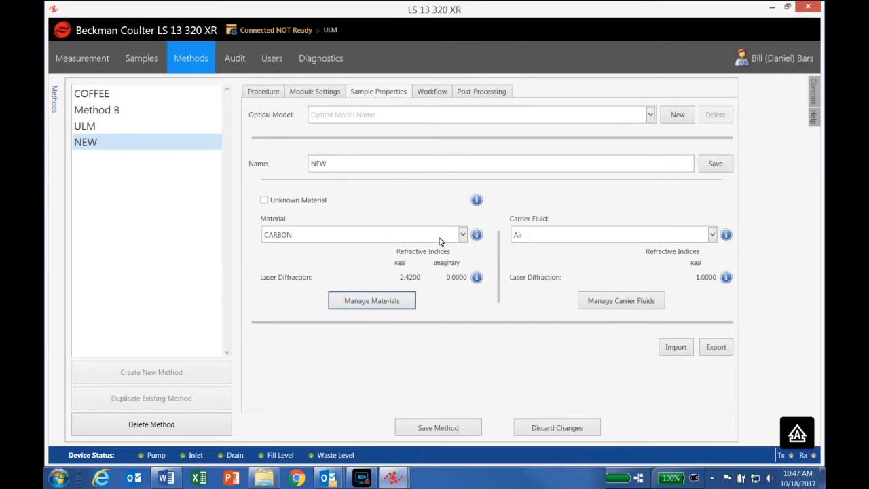
Step: Save the optical model with NEW 1 as its material and select NEW as the method's optical model
{"action": "left_click", "coordinate": [465, 236]}
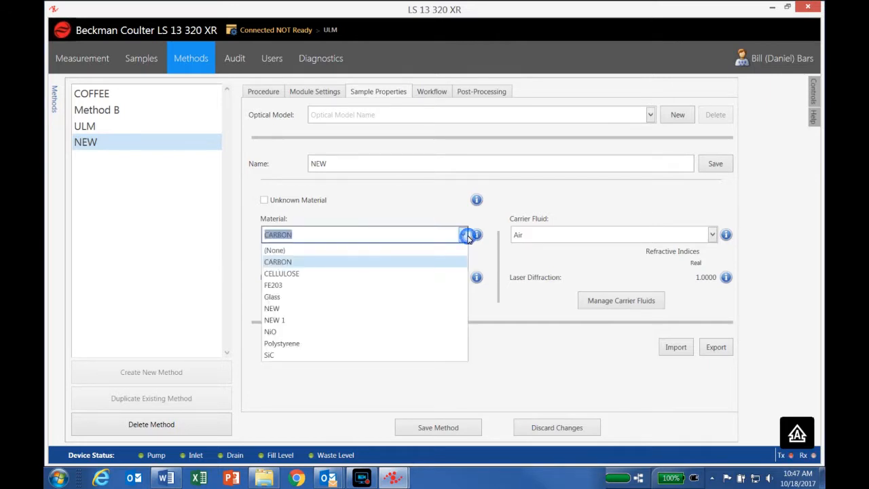
{"action": "left_click", "coordinate": [280, 310]}
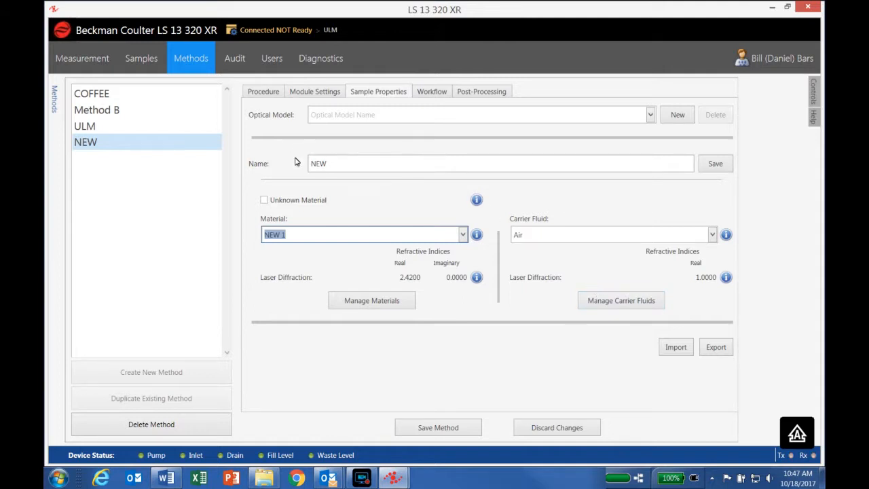
{"action": "left_click", "coordinate": [715, 168]}
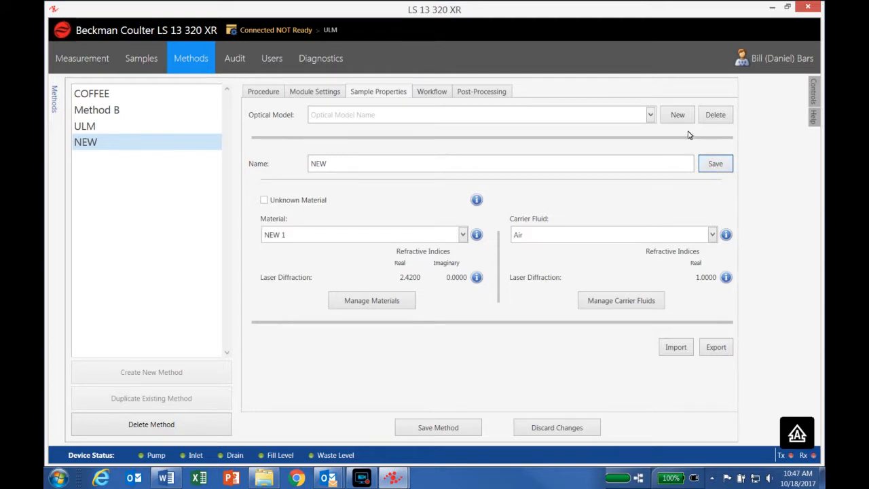
{"action": "left_click", "coordinate": [651, 117]}
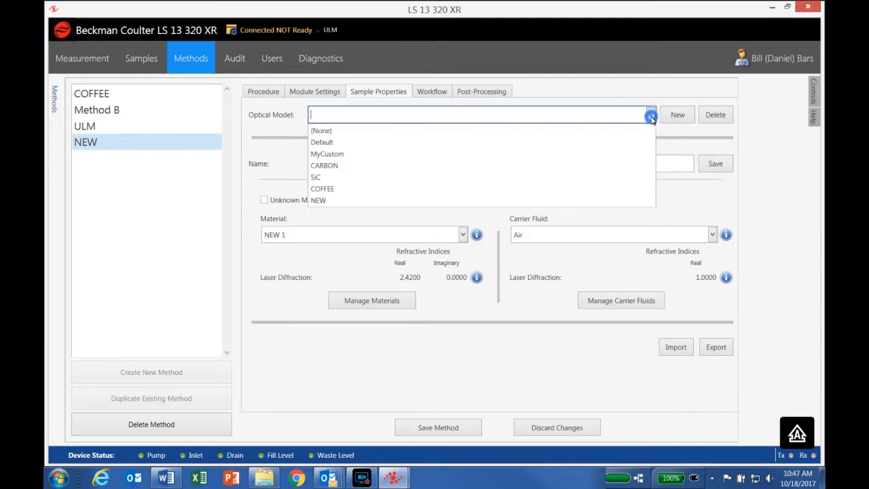
{"action": "left_click", "coordinate": [328, 201]}
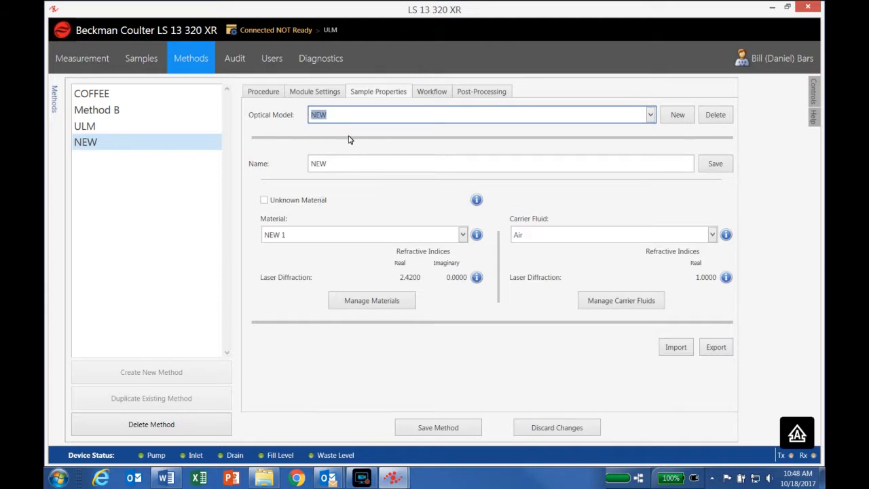
Step: Enter the method description "USE MINIMUM OF 1 GRAM" and the sample preparation instructions "USE DRY ONLY"
{"action": "left_click", "coordinate": [427, 95]}
{"action": "left_click", "coordinate": [275, 155]}
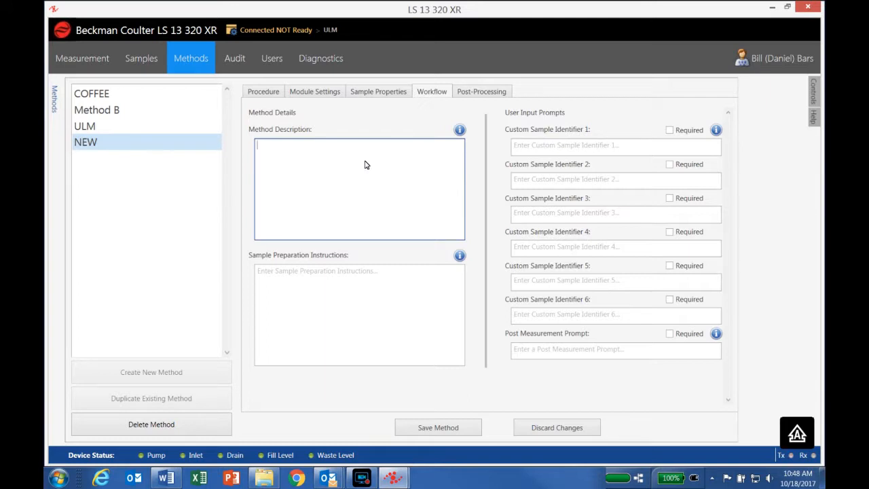
{"action": "type", "text": "USE MINIMUM OF 1 GRAM"}
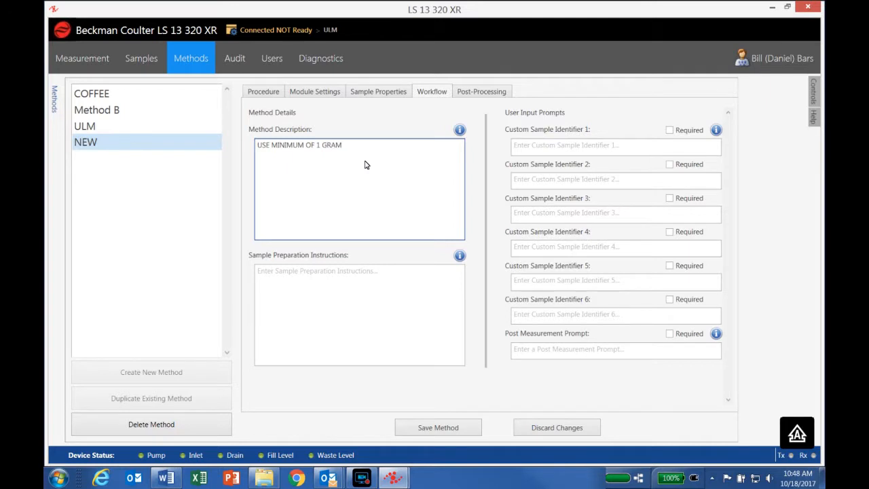
{"action": "left_click", "coordinate": [298, 277]}
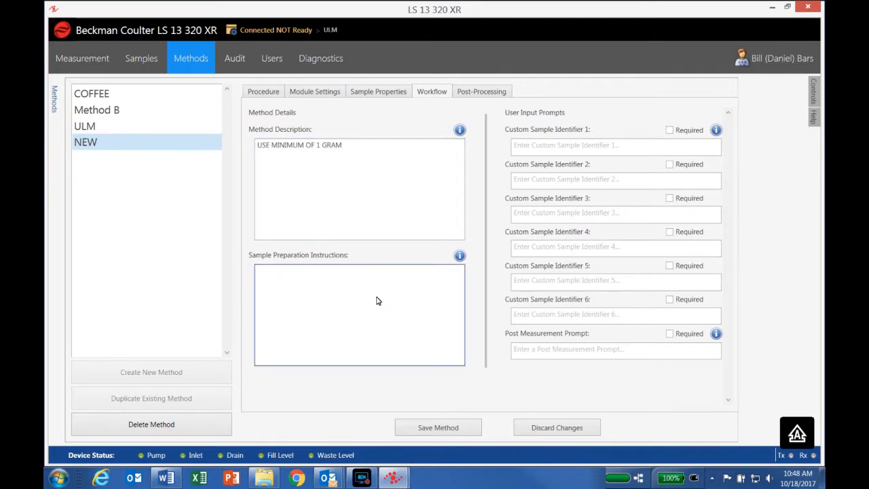
{"action": "type", "text": "USE DRY ONLY"}
Step: Label custom sample identifier 1 as "DESC." and custom sample identifier 2 as "LOT ID#"
{"action": "left_click", "coordinate": [530, 147]}
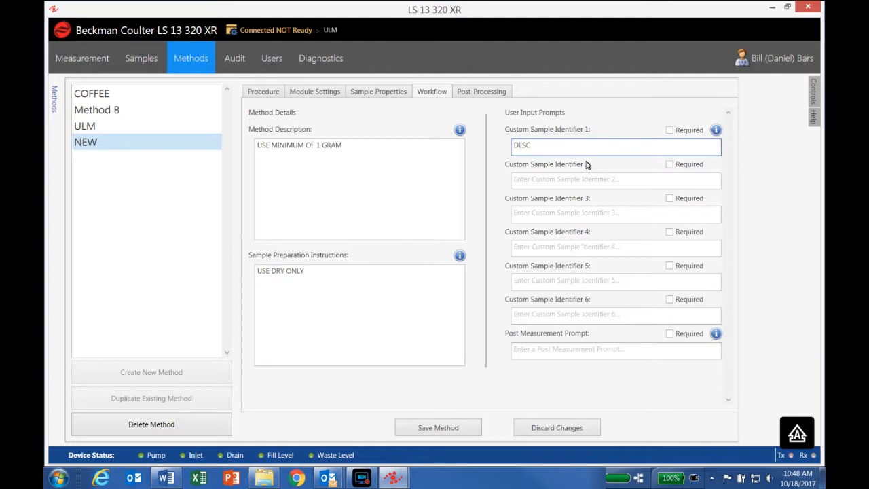
{"action": "left_click", "coordinate": [554, 183]}
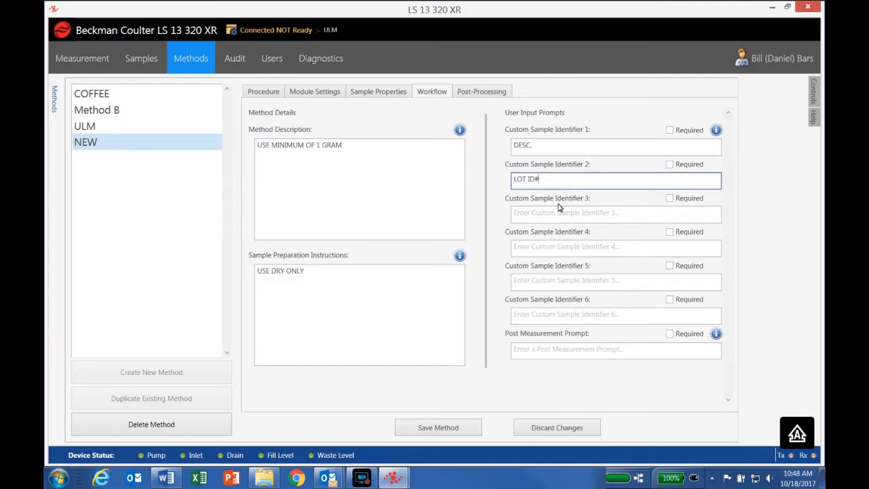
Step: Enable automatic export to Excel and set the export folder to MY REPORTS\SAMPLES
{"action": "left_click", "coordinate": [476, 92]}
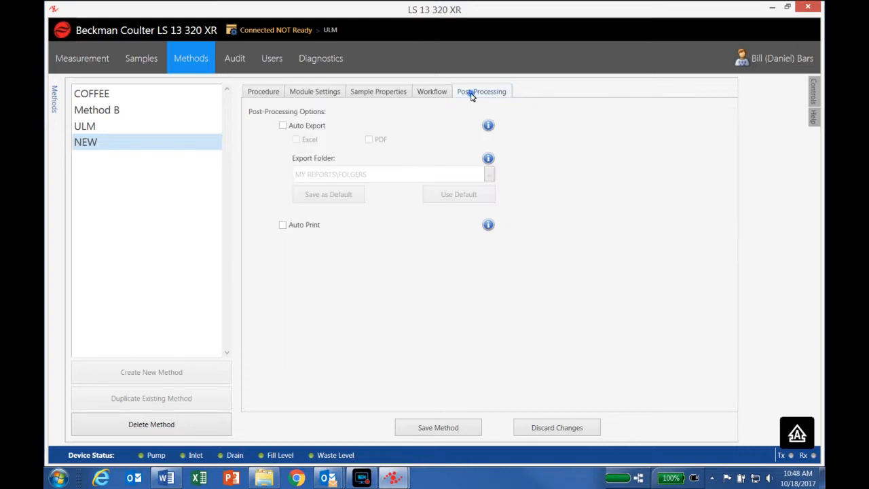
{"action": "left_click", "coordinate": [283, 127]}
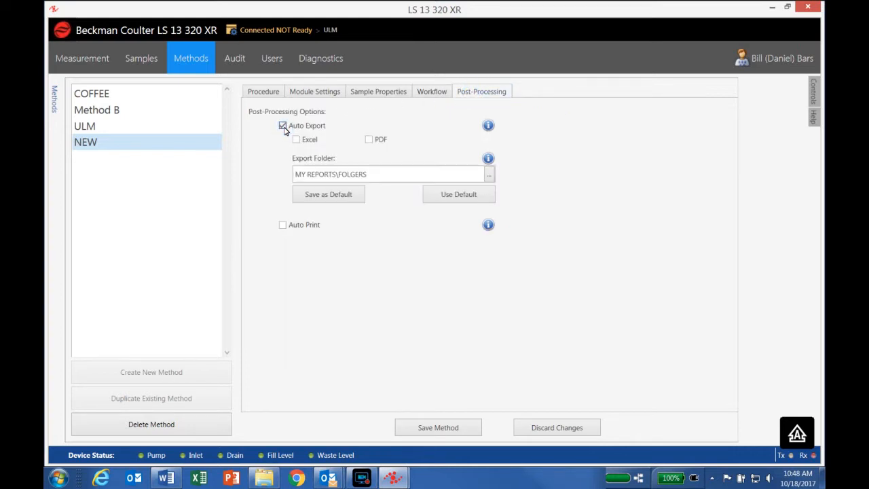
{"action": "left_click", "coordinate": [298, 140]}
{"action": "double_click", "coordinate": [368, 175]}
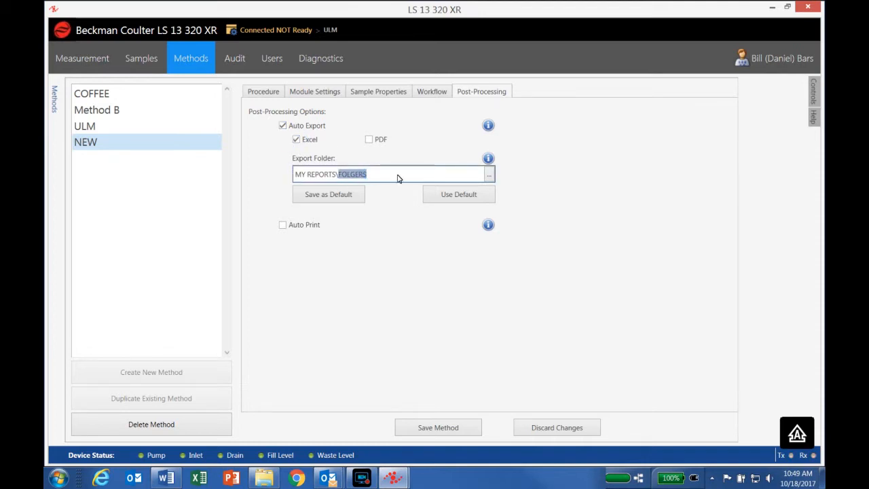
{"action": "type", "text": "SAMP"}
Step: Enable automatic printing, store the export folder as the default, and save the method
{"action": "left_click", "coordinate": [283, 226]}
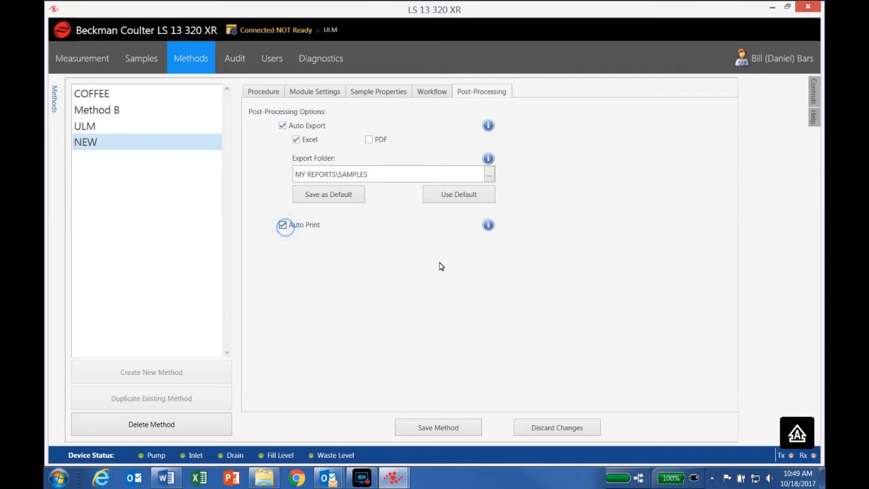
{"action": "left_click", "coordinate": [328, 195]}
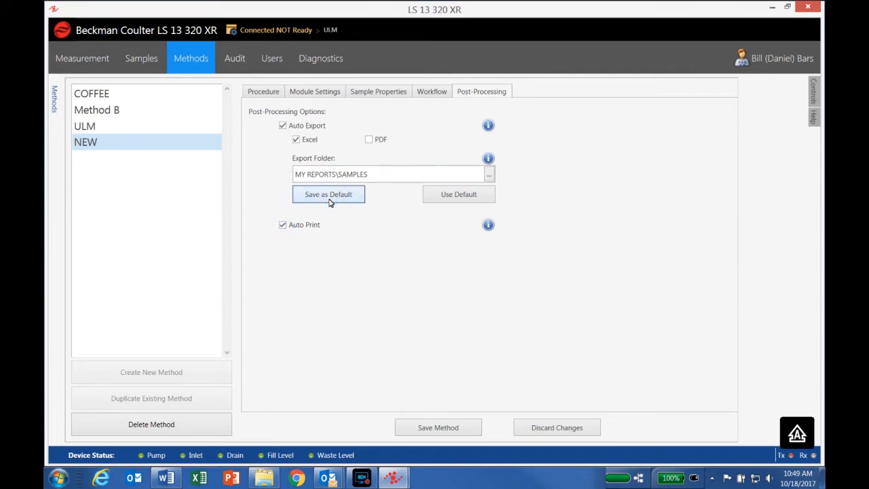
{"action": "left_click", "coordinate": [448, 429]}
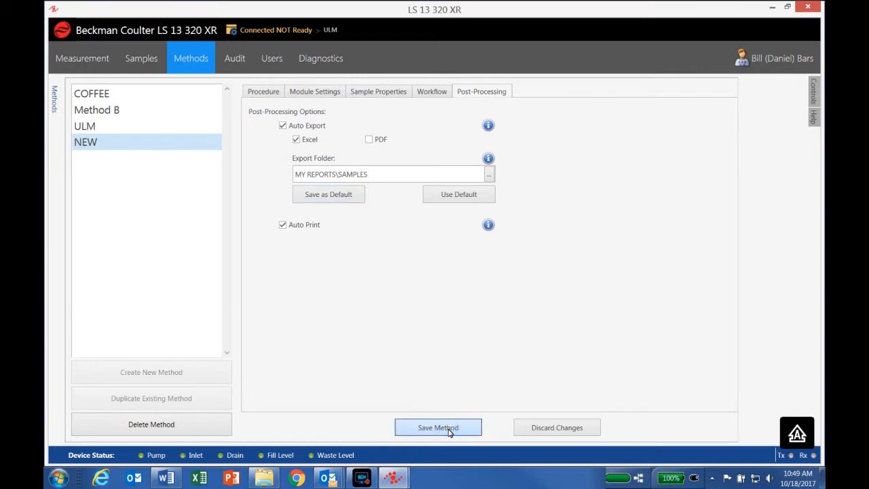